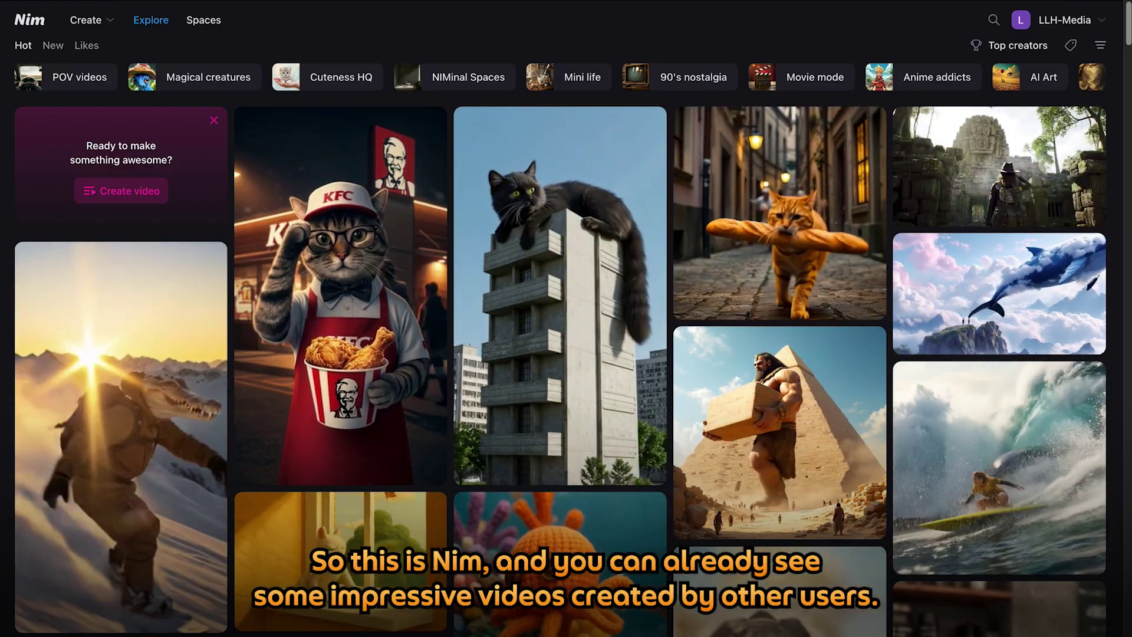
# Scroll down through the Hot videos in the Explore feed.
pyautogui.scroll(-12, 560, 348)
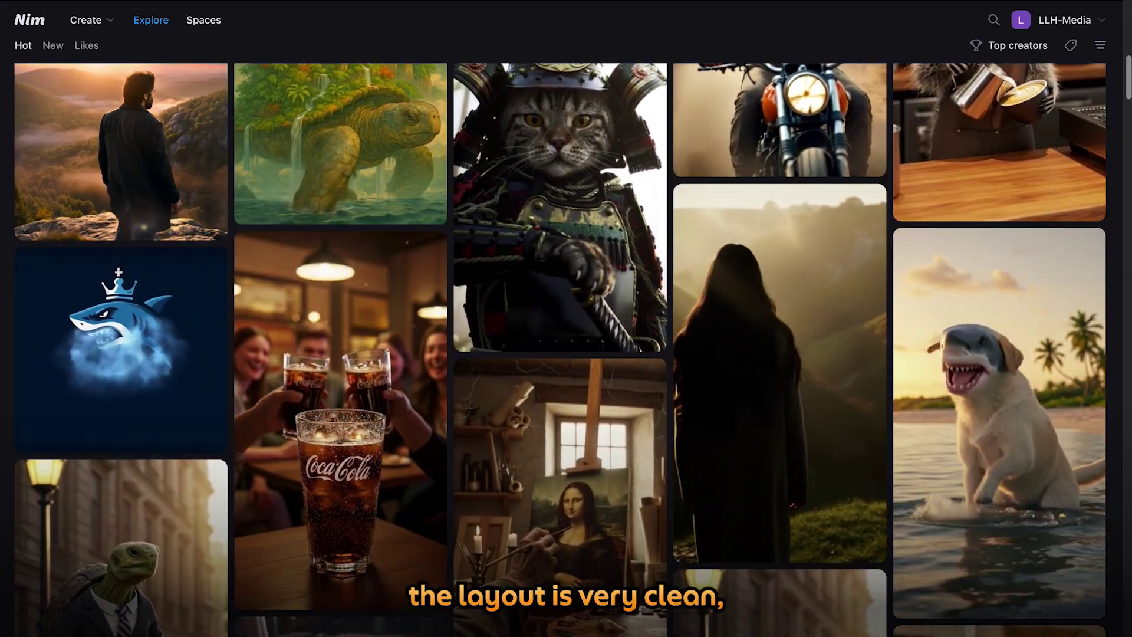
pyautogui.scroll(-9, 561, 348)
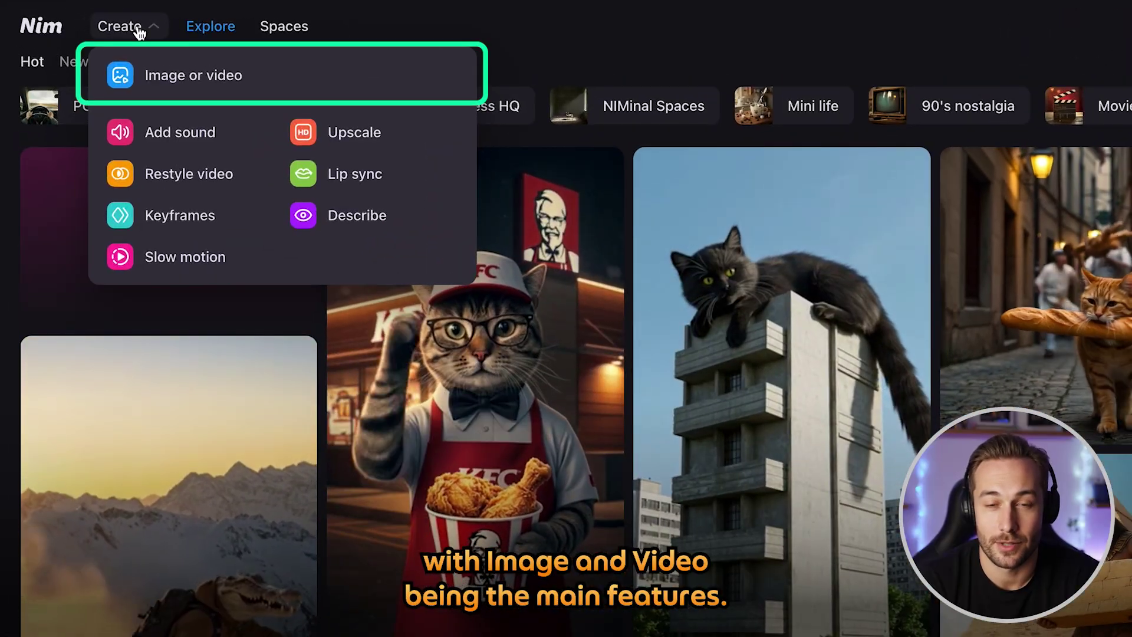
# Switch the creator to Image mode, fill in a random octopus-café prompt and rewrite it.
pyautogui.click(177, 76)
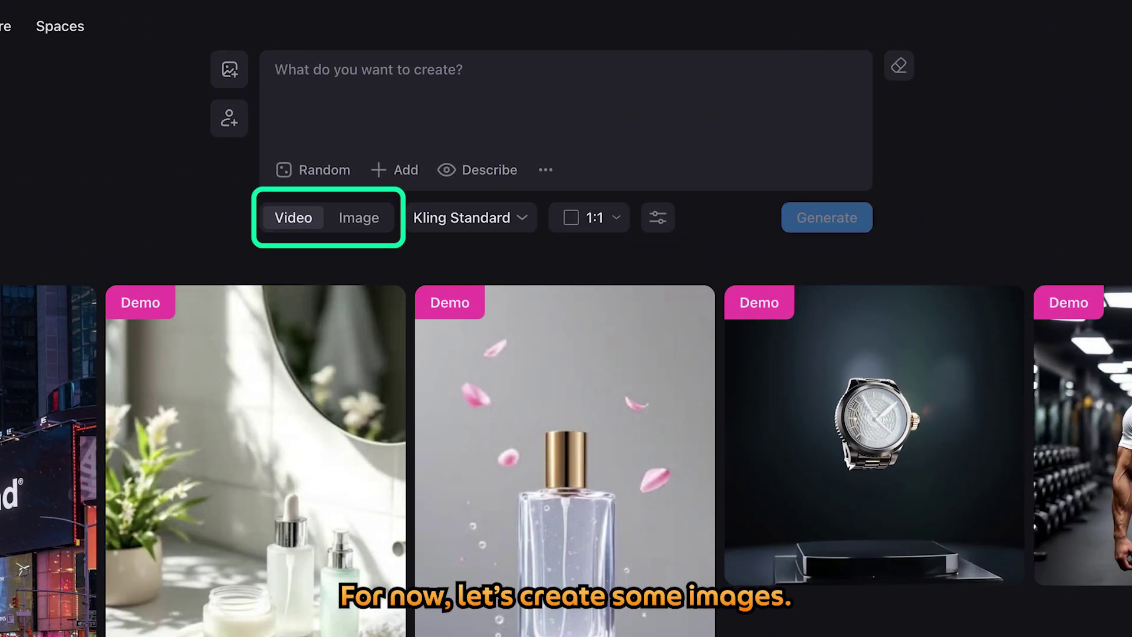
pyautogui.click(358, 217)
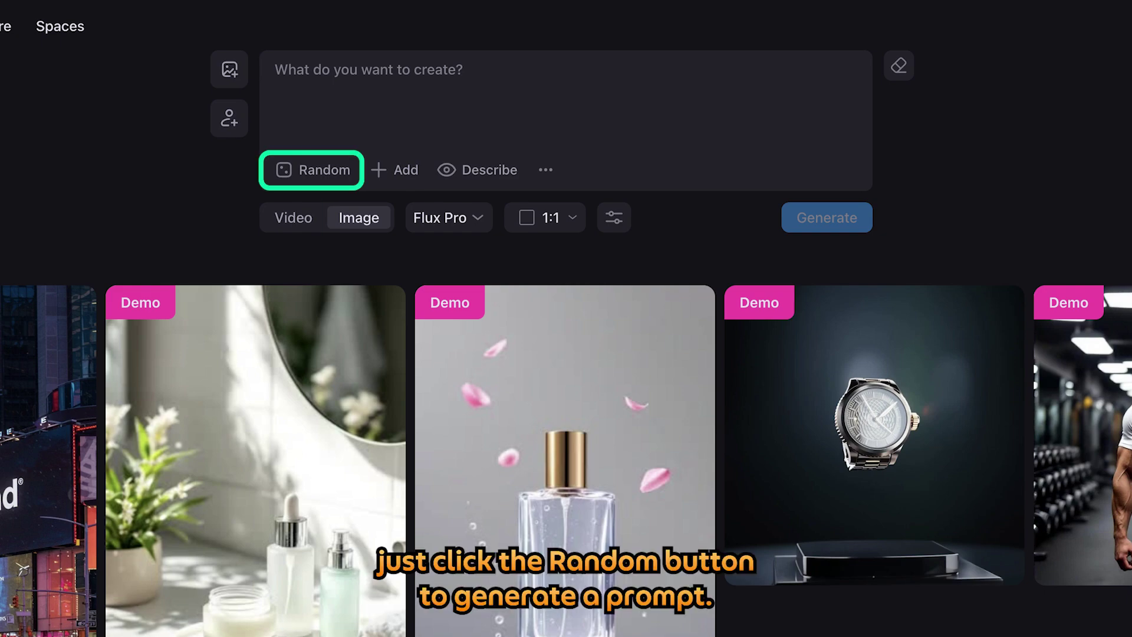
pyautogui.click(312, 170)
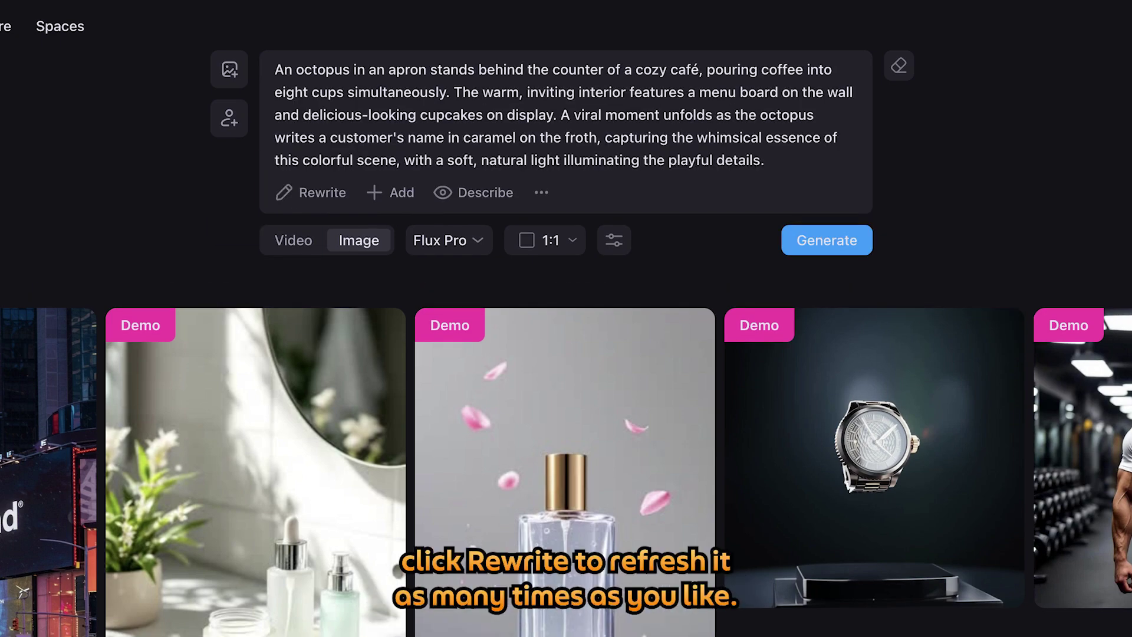
pyautogui.click(311, 192)
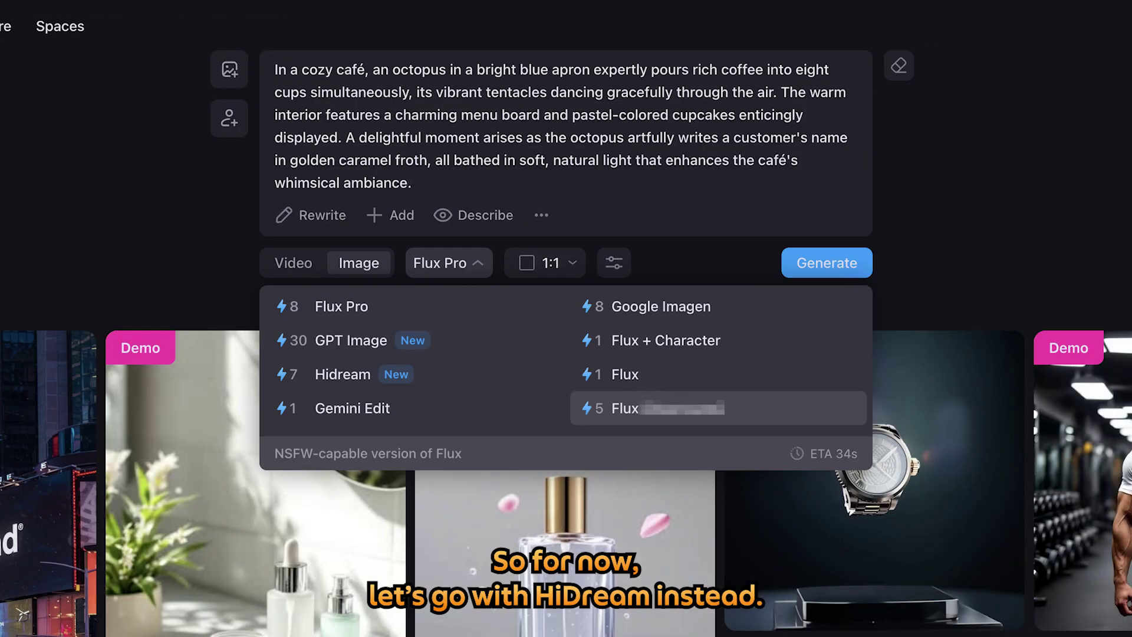
# Generate the octopus café image with the Hidream model at a 16:9 aspect ratio.
pyautogui.click(343, 375)
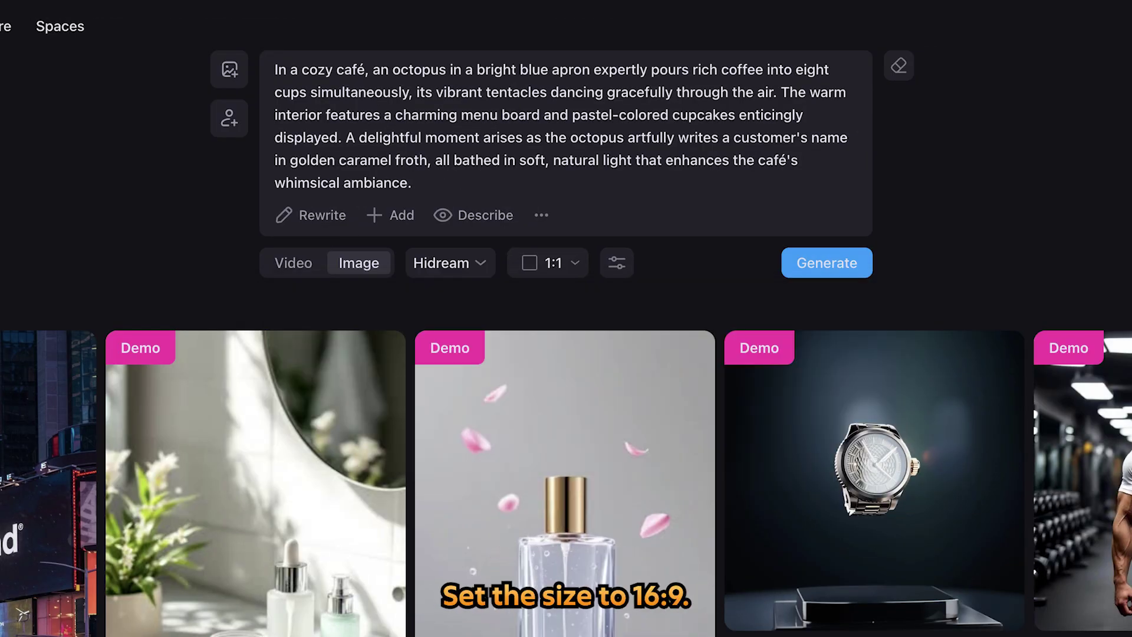
pyautogui.click(549, 263)
pyautogui.click(549, 344)
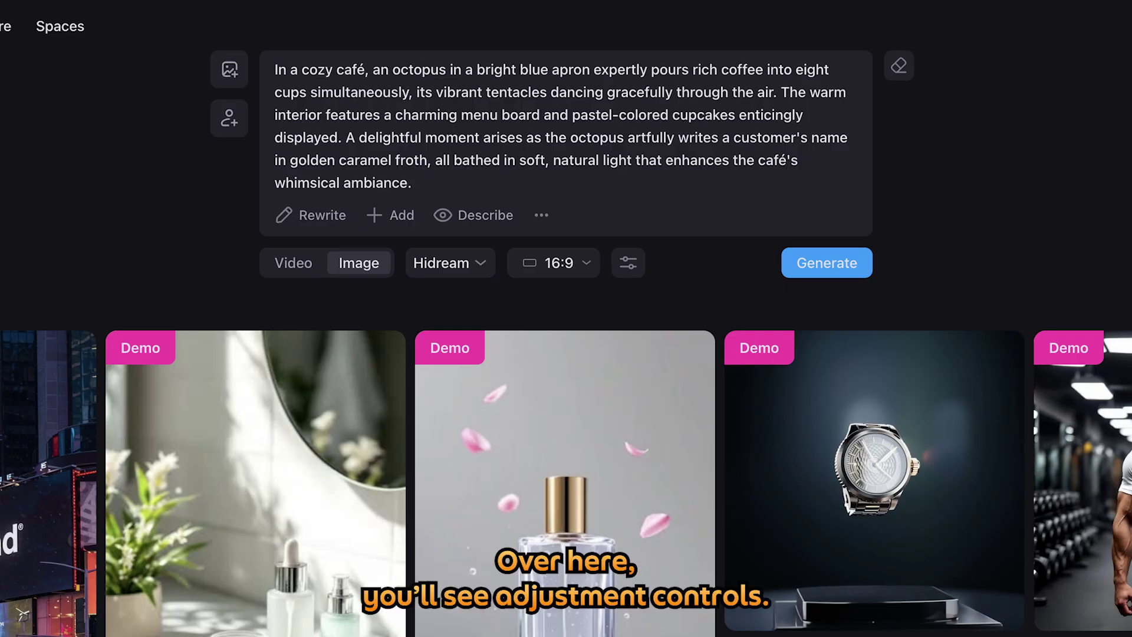
pyautogui.click(628, 264)
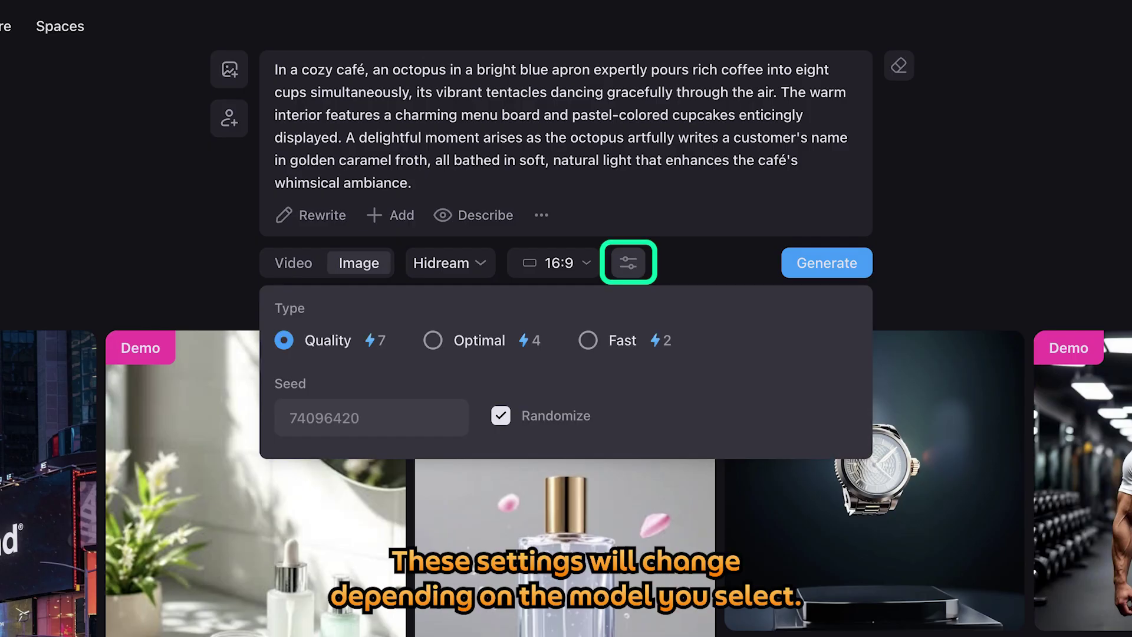
pyautogui.press('Escape')
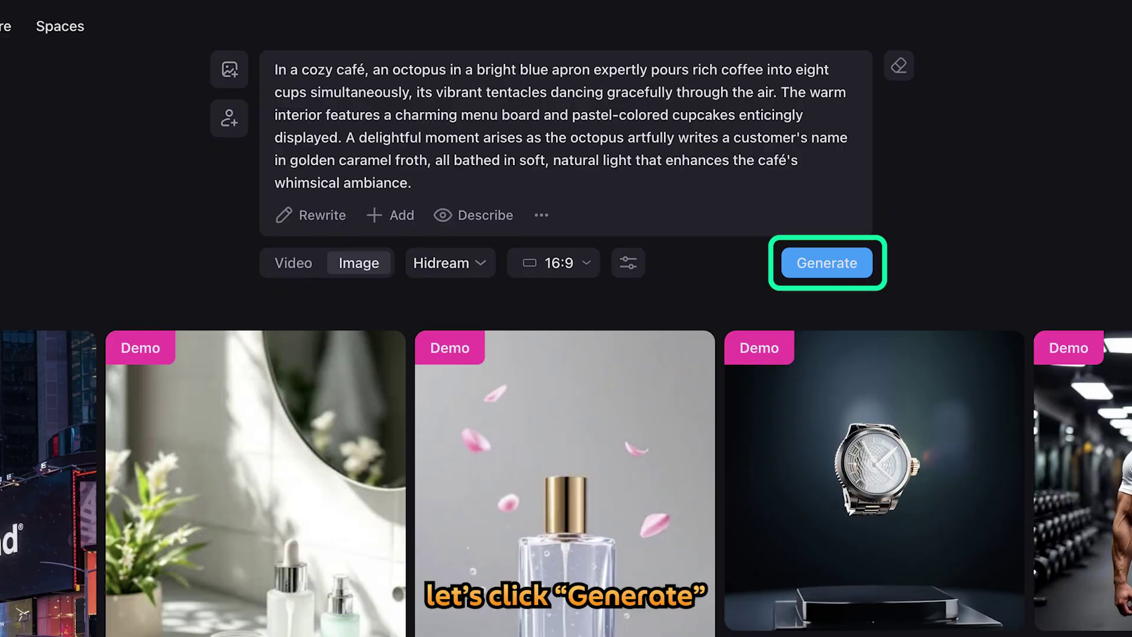
pyautogui.click(827, 263)
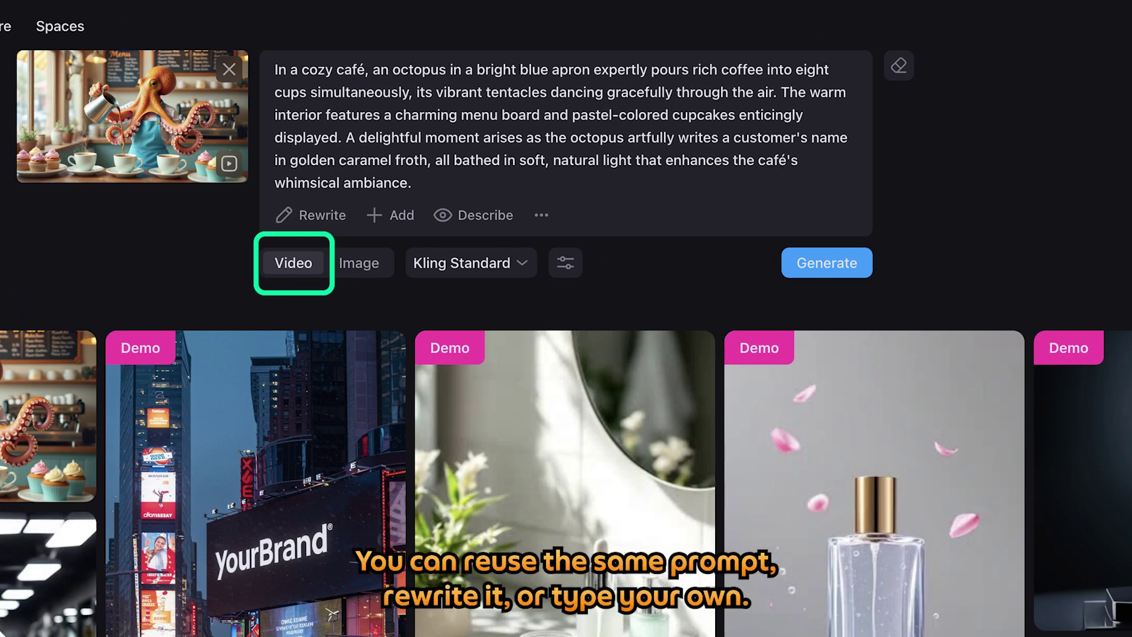
# Rewrite the octopus-café video prompt more concisely and choose Kling Pro as the video model.
pyautogui.click(310, 215)
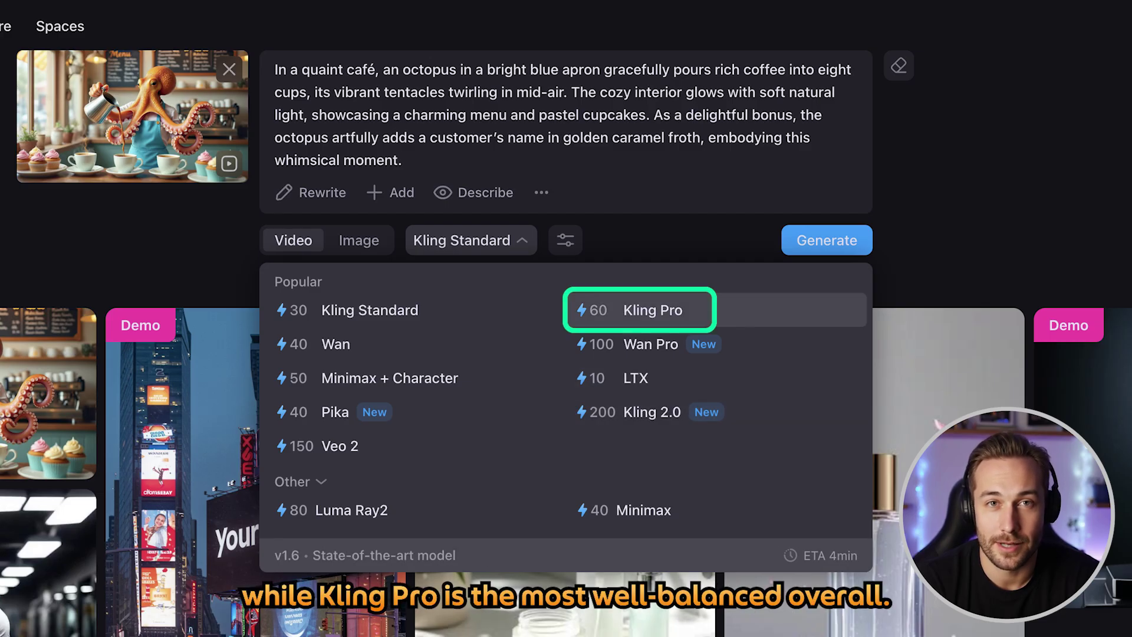
pyautogui.click(652, 310)
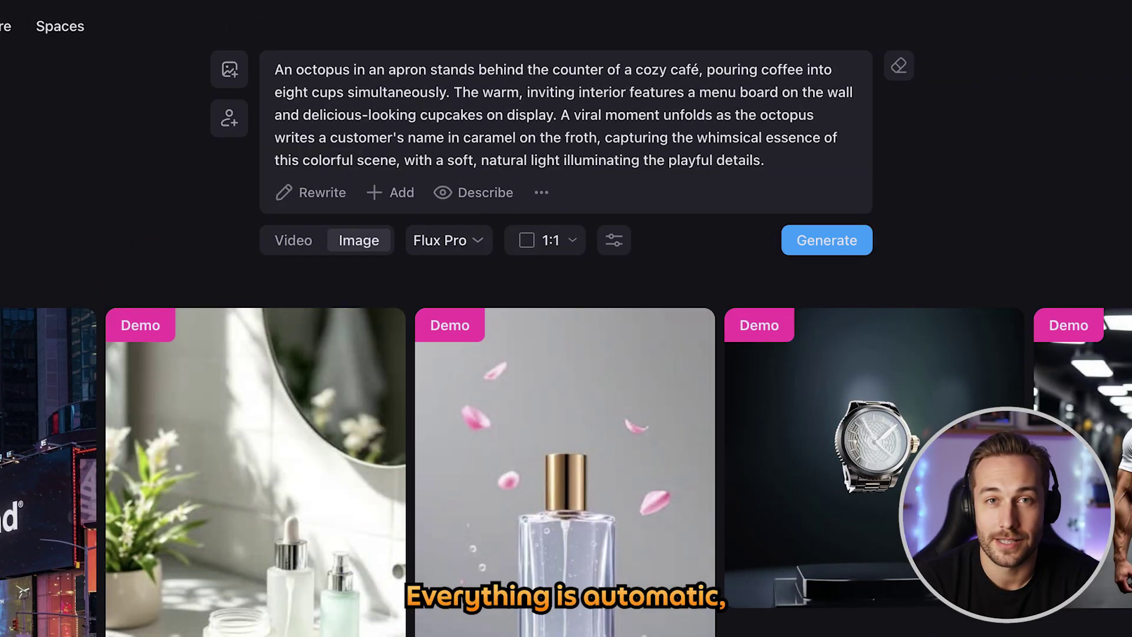
# Enhance the prompt and generate the pink-bikini soda-machine image with Flux Pro.
pyautogui.click(311, 193)
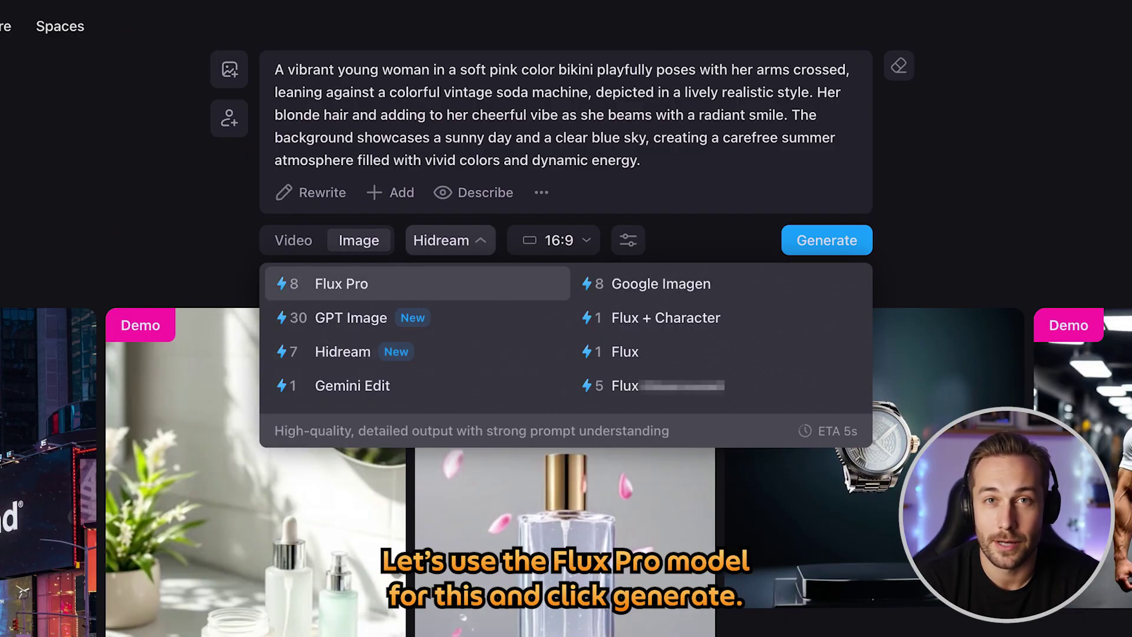
pyautogui.click(342, 284)
pyautogui.click(827, 240)
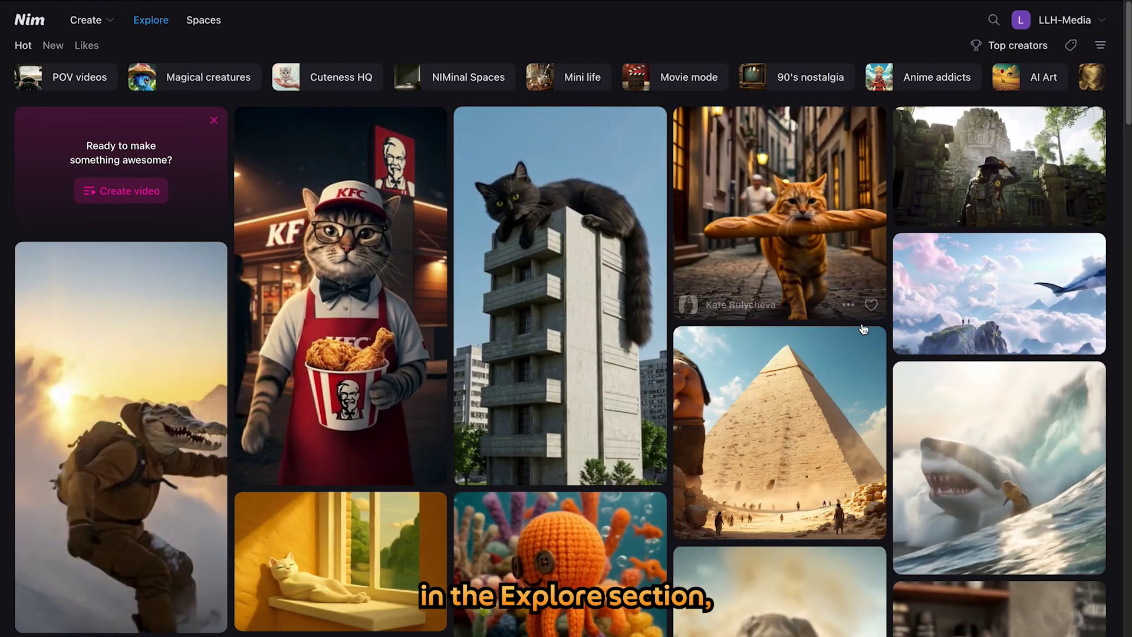
# Open a shark creation from the Explore feed.
pyautogui.click(970, 359)
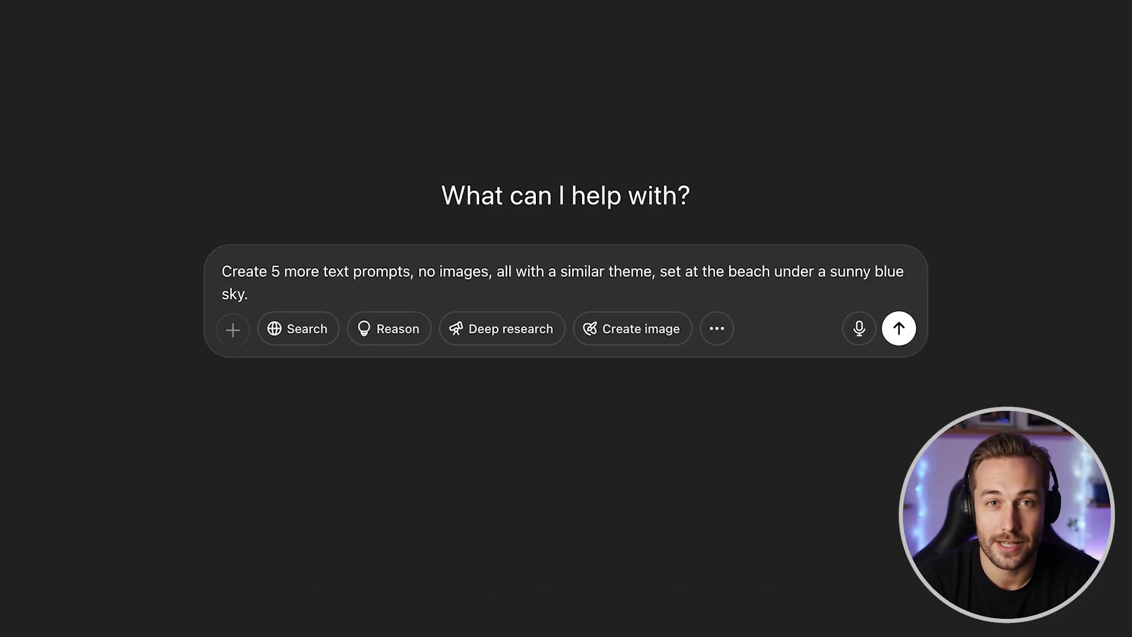
# Ask ChatGPT for five similar beach prompts and paste the first, turquoise-bikini prompt into Nim.
pyautogui.hotkey('shift', 'Return')
pyautogui.hotkey('shift', 'Return')
pyautogui.write('A vibrant young woman in a soft pink color bikini playfully poses with her arms crossed, leaning against a colorful vintage soda machine, depicted in a lively realistic style. Her blonde hair and adding to her cheerful vibe as she beams with a radiant smile. The background showcases a sunny day and a clear blue sky, creating a carefree summer atmosphere filled with vivid colors and dynamic energy.')
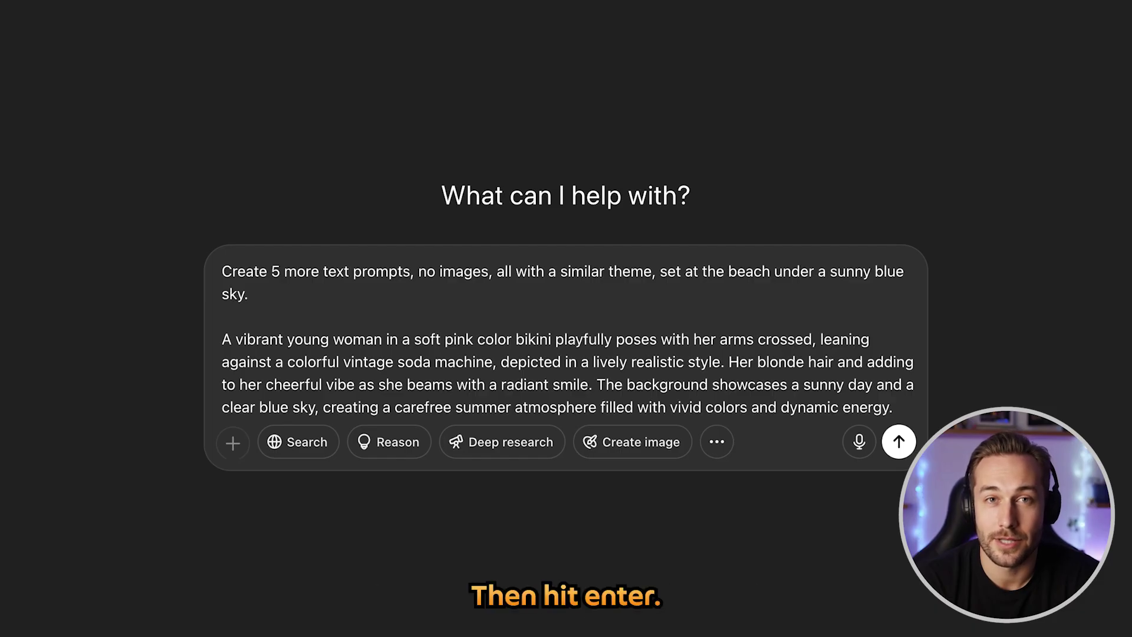
pyautogui.press('Return')
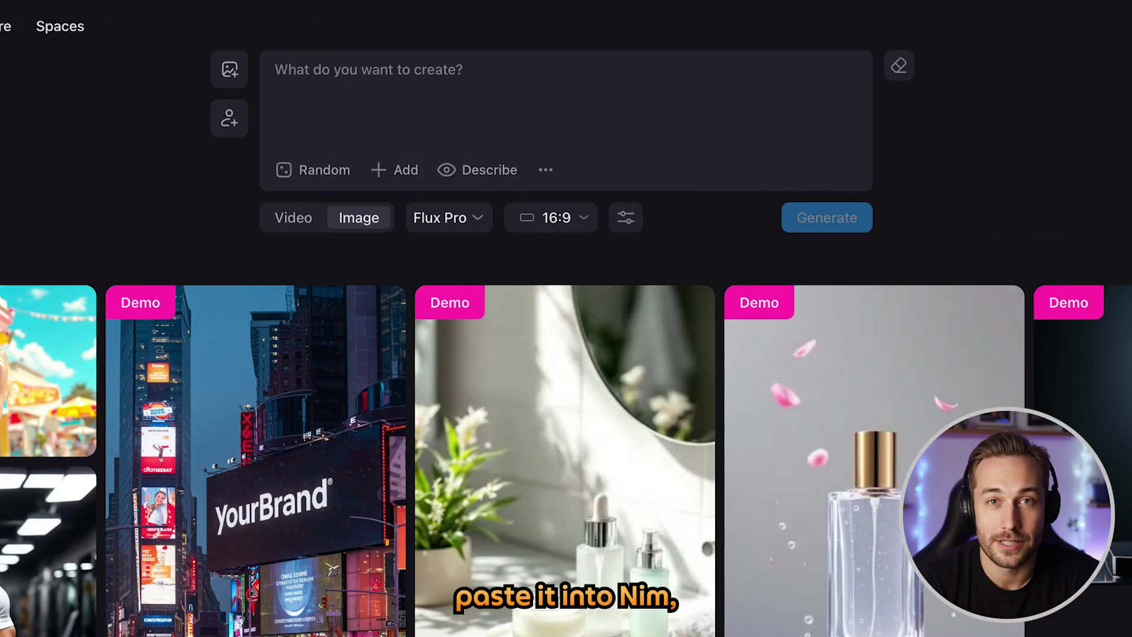
pyautogui.write('A carefree young woman in a light turquoise bikini lounges on a beach chair under a vibrant beach umbrella. Her wavy hair blows gently in the breeze as she sips a coconut drink, exuding relaxation and joy. The bright sun casts warm light on the sandy beach, and the blue sky stretches endlessly above, creating a peaceful, sunny escape.')
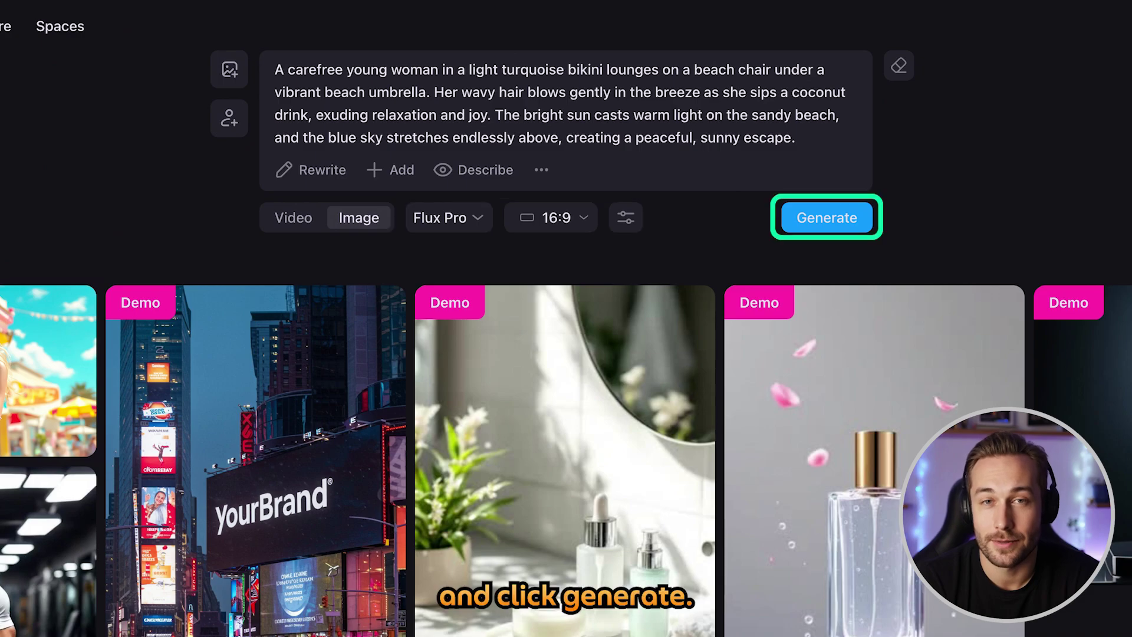
# Generate the turquoise-bikini beach image, then replace the prompt with the next one and queue it.
pyautogui.click(827, 218)
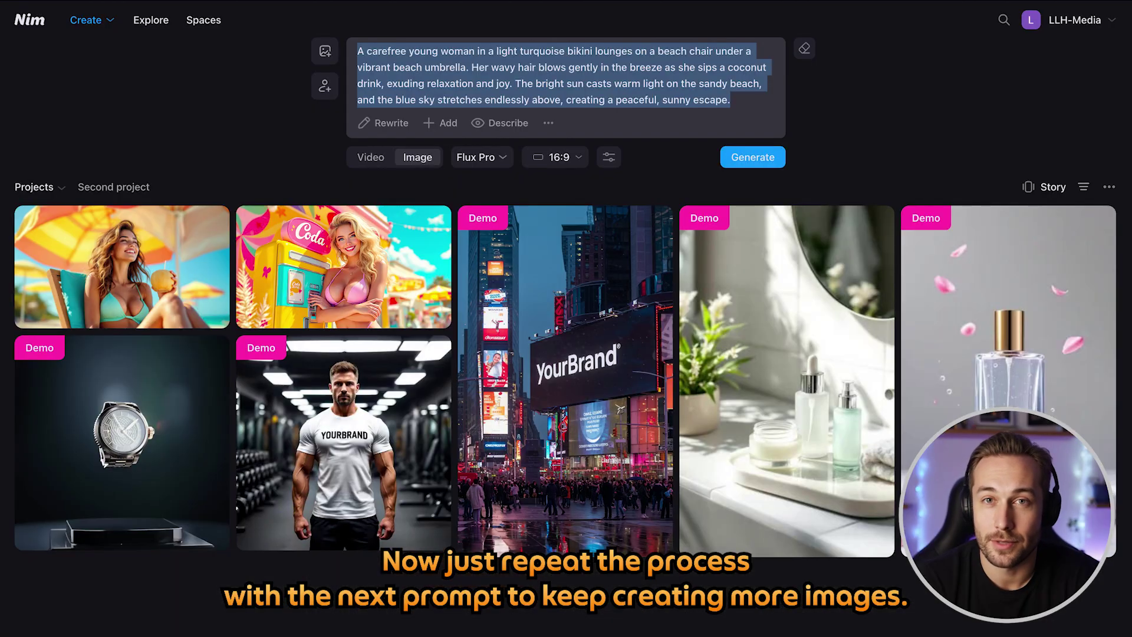
pyautogui.press('BackSpace')
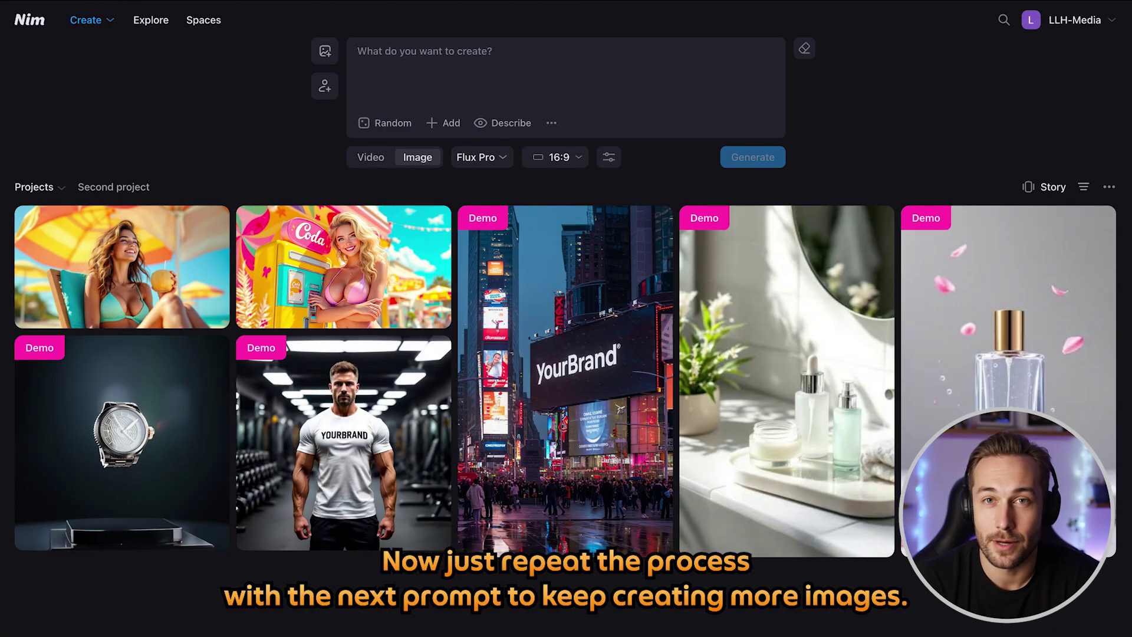
pyautogui.write('A playful young woman in a sun-kissed orange bikini runs along the shoreline, leaving footprints in the wet sand. Her hair flows freely behind her, and she laughs joyously, with the sparkling ocean waves crashing beside her. The sky is a brilliant blue, and the atmosphere is full of energy and fun, as the sunlight dances on the water’s surface.')
pyautogui.press('Return')
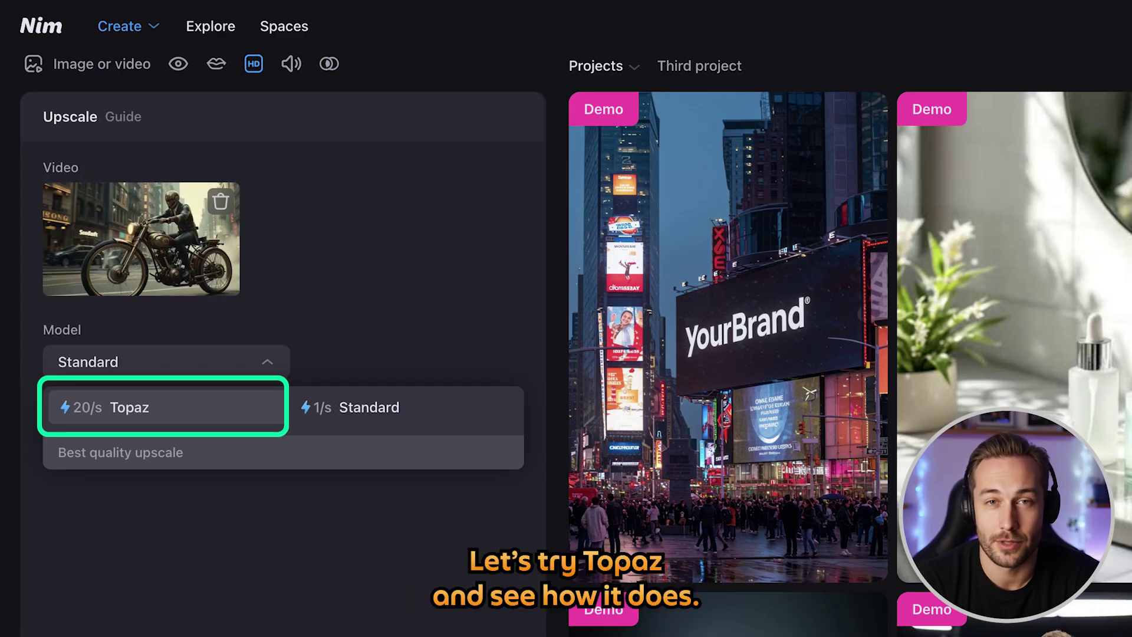
# Upscale the motorcycle video with Topaz at 4x resolution and 2x frame rate for 112 credits.
pyautogui.press('Return')
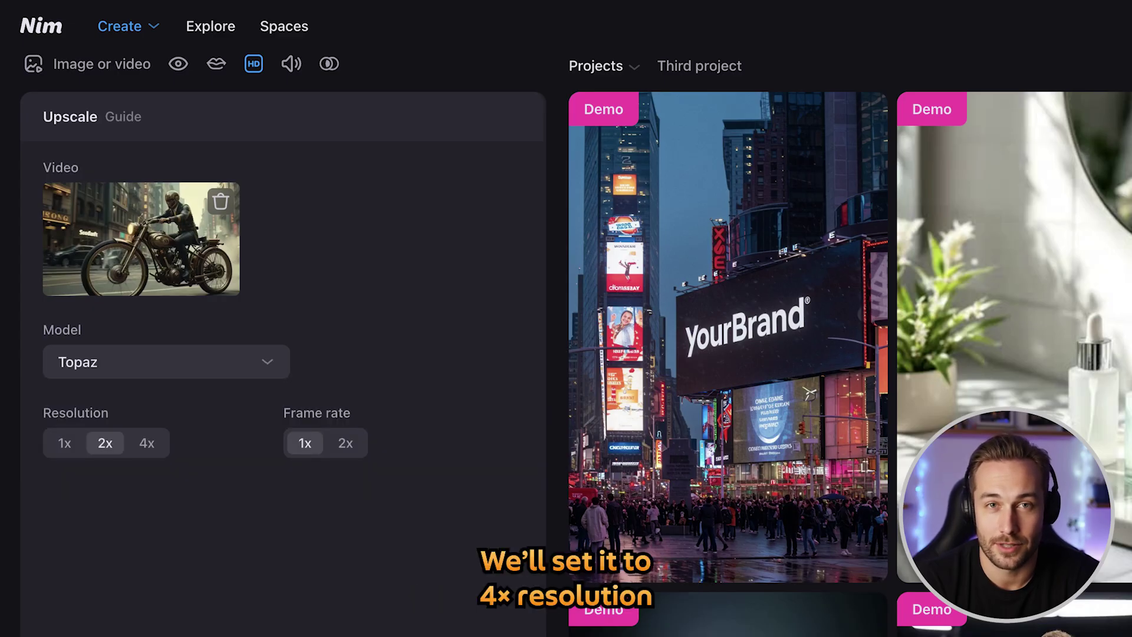
pyautogui.click(146, 443)
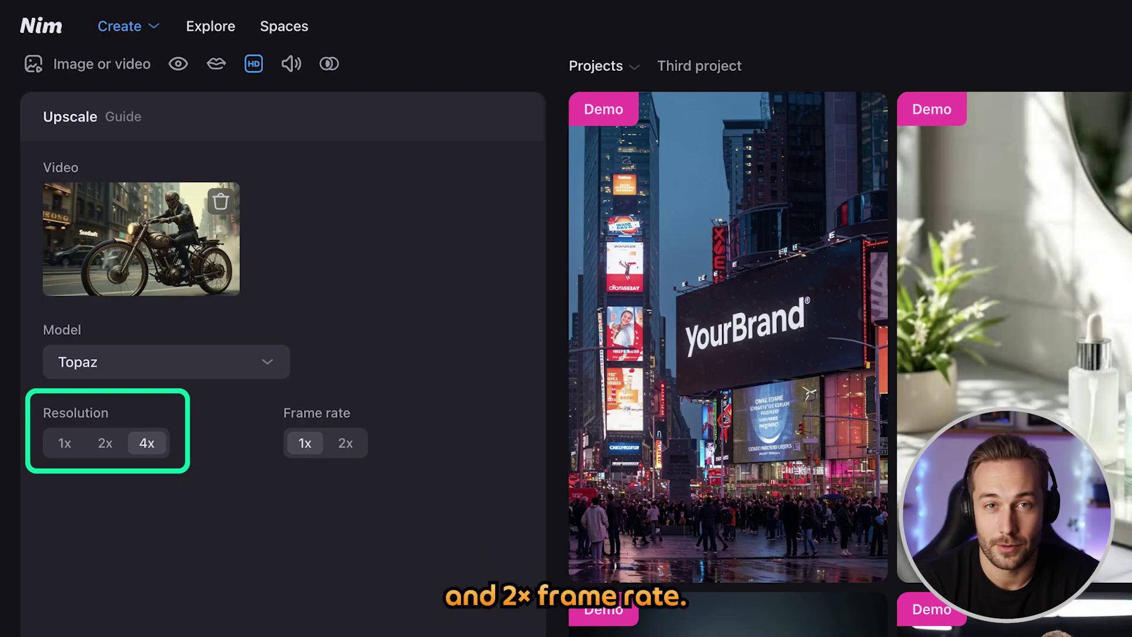
pyautogui.click(346, 443)
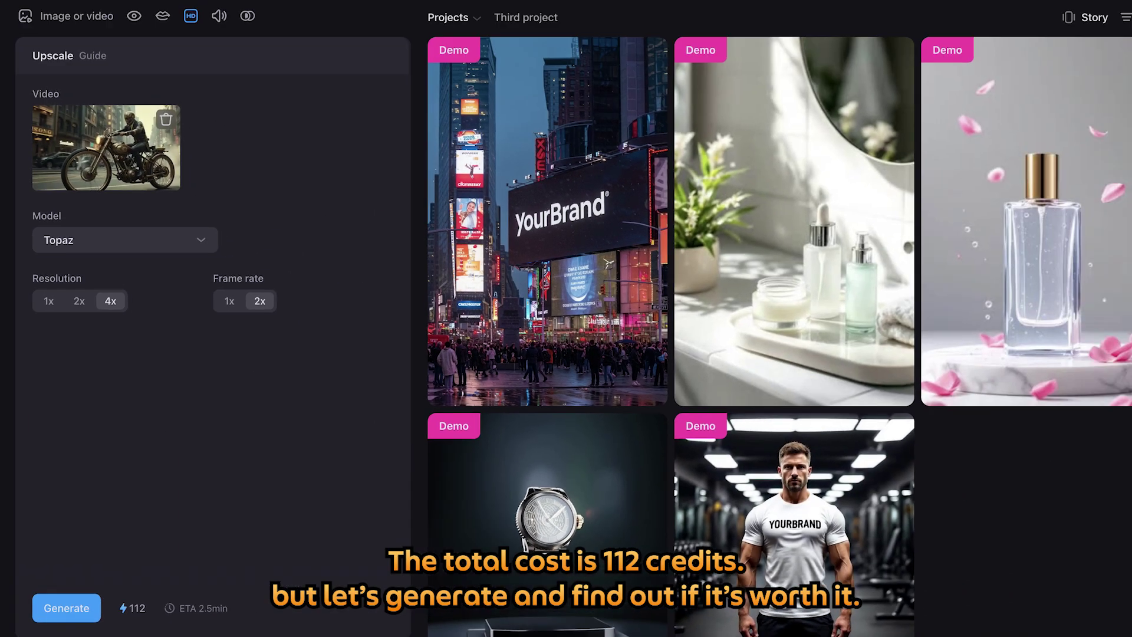
pyautogui.click(88, 586)
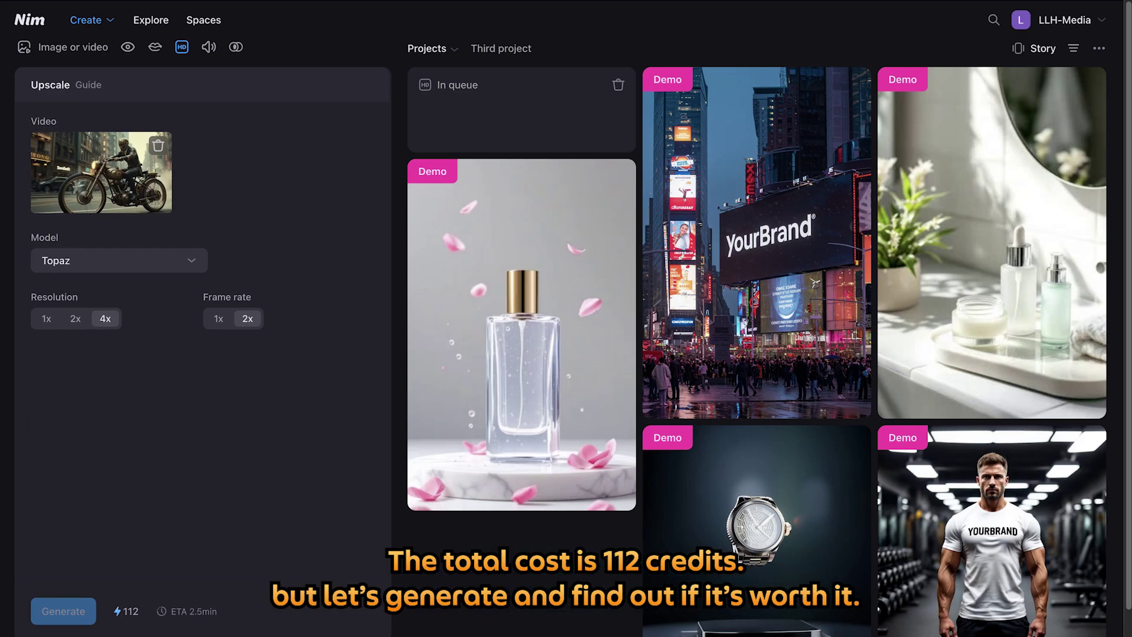